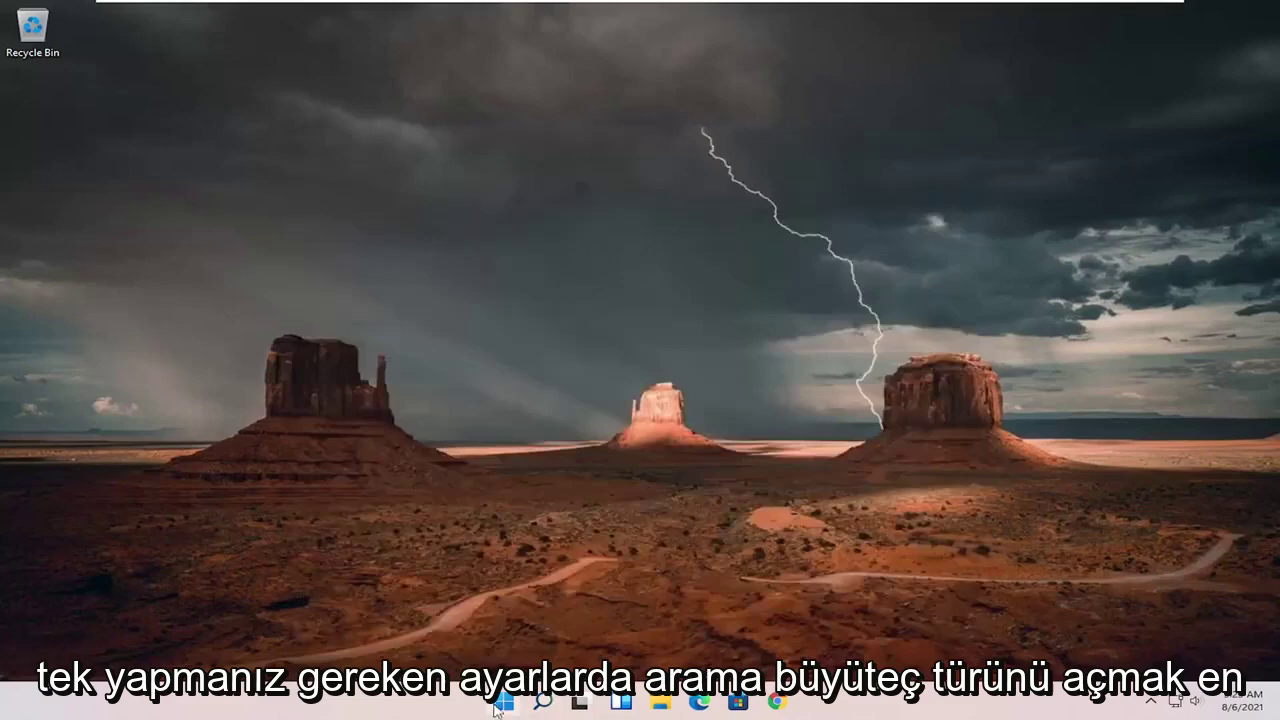
# Step: Search for 'settings' from the taskbar and launch the Settings app
pyautogui.click(545, 702)
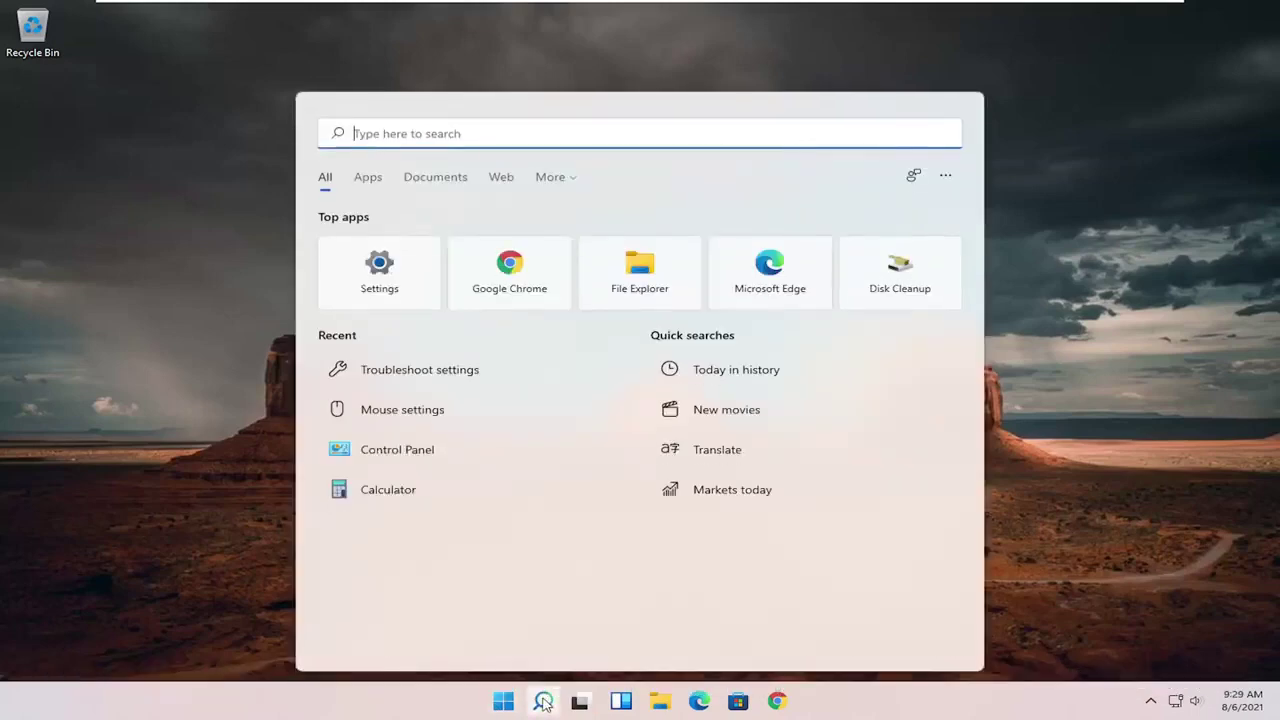
pyautogui.write('settings')
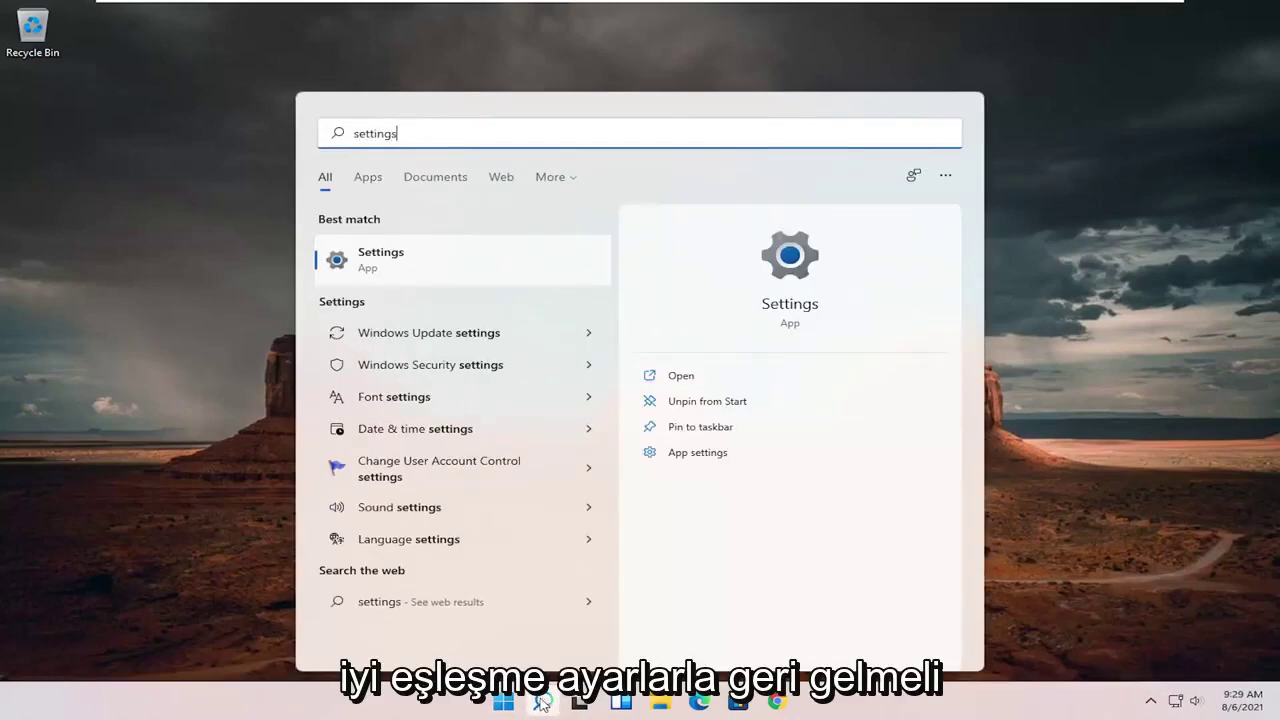
pyautogui.click(406, 260)
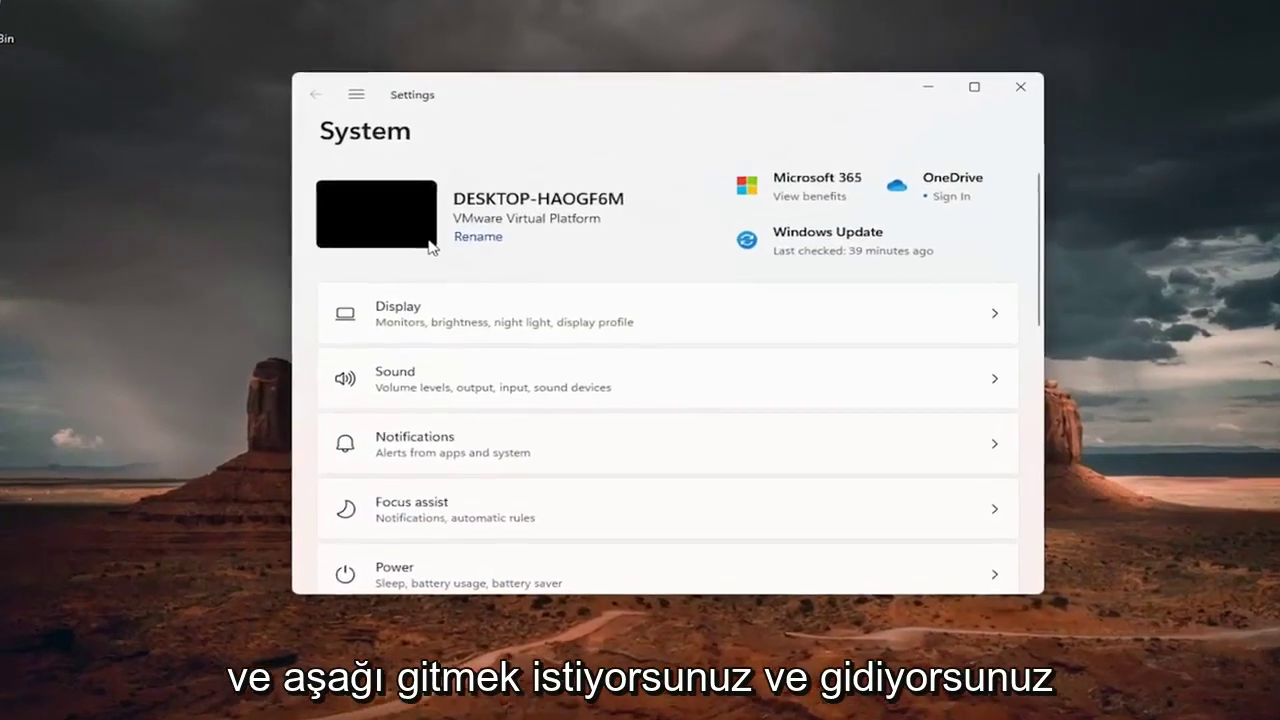
pyautogui.scroll(-1, 432, 254)
pyautogui.scroll(1, 427, 256)
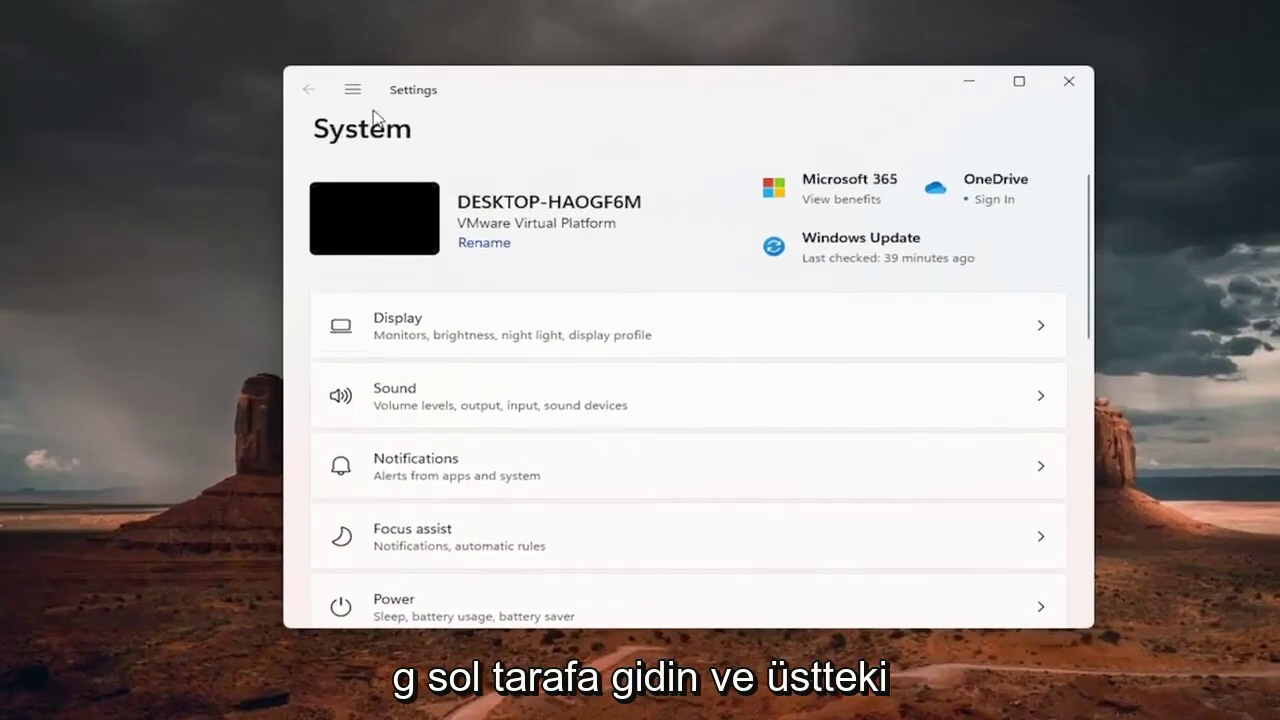
# Step: Go to Network & internet and open Advanced network settings to reach Network reset
pyautogui.click(352, 91)
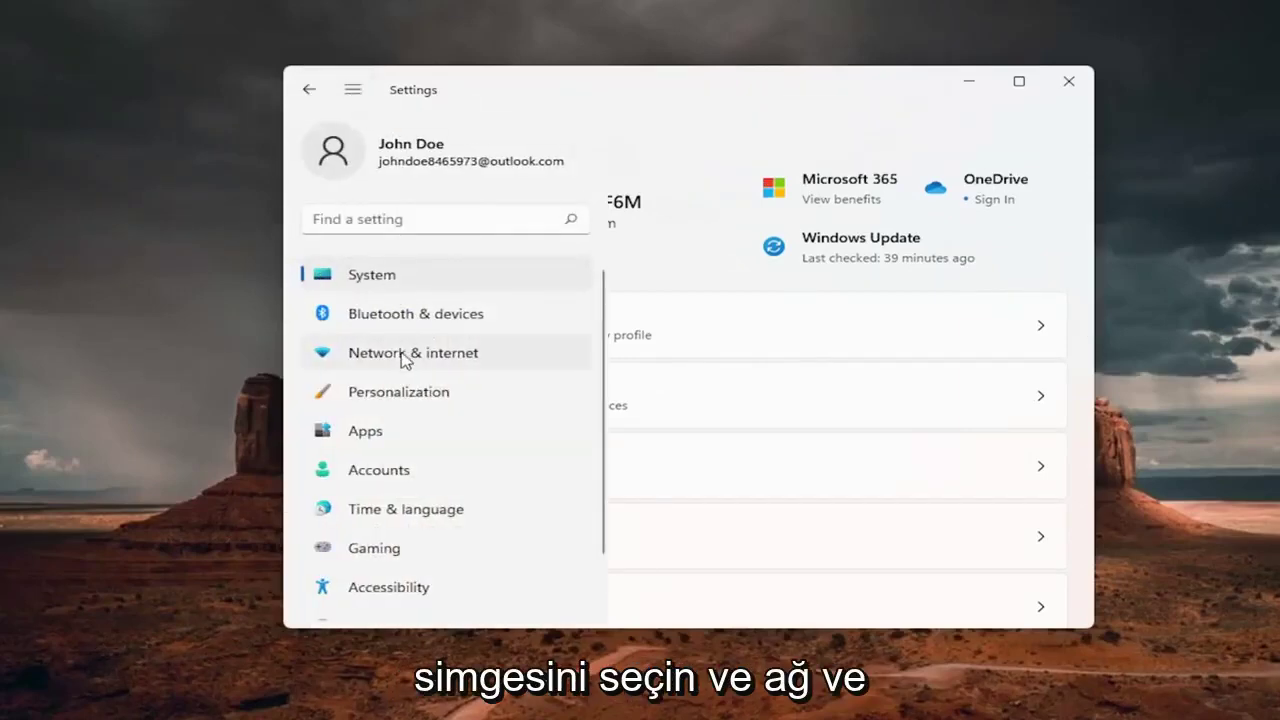
pyautogui.click(463, 357)
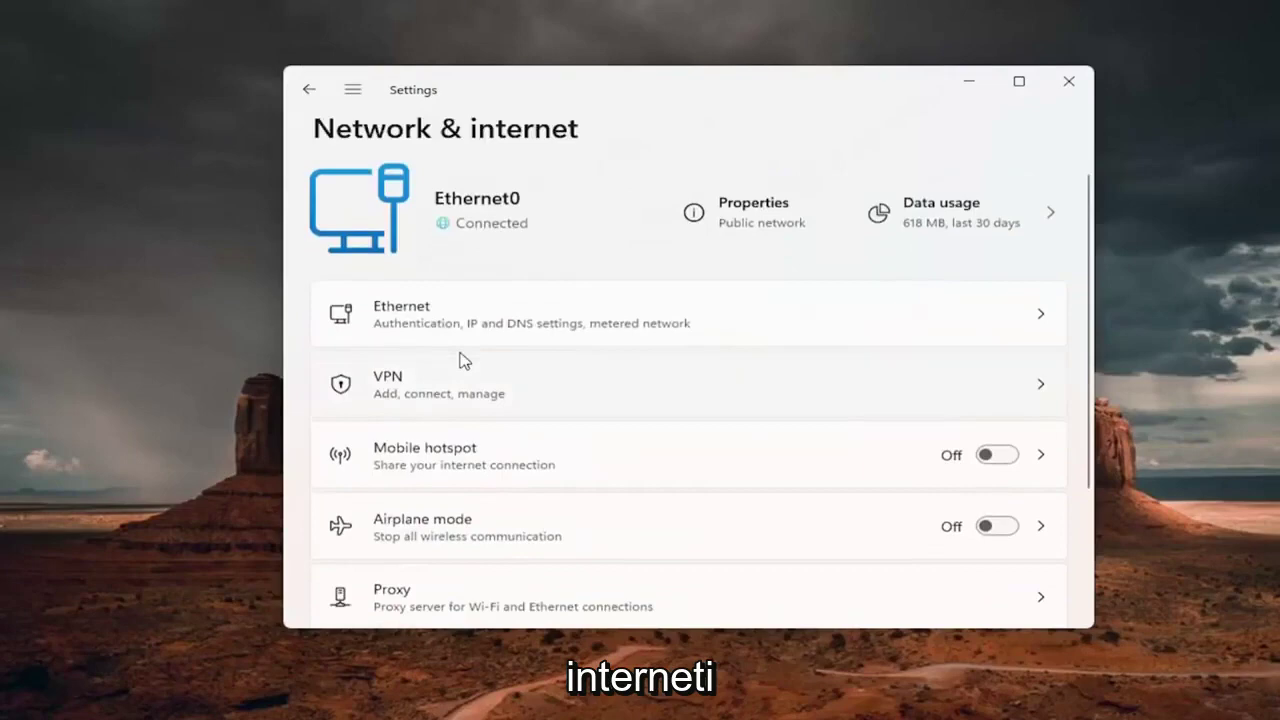
pyautogui.scroll(-1, 463, 357)
pyautogui.scroll(-2, 463, 357)
pyautogui.scroll(-2, 463, 357)
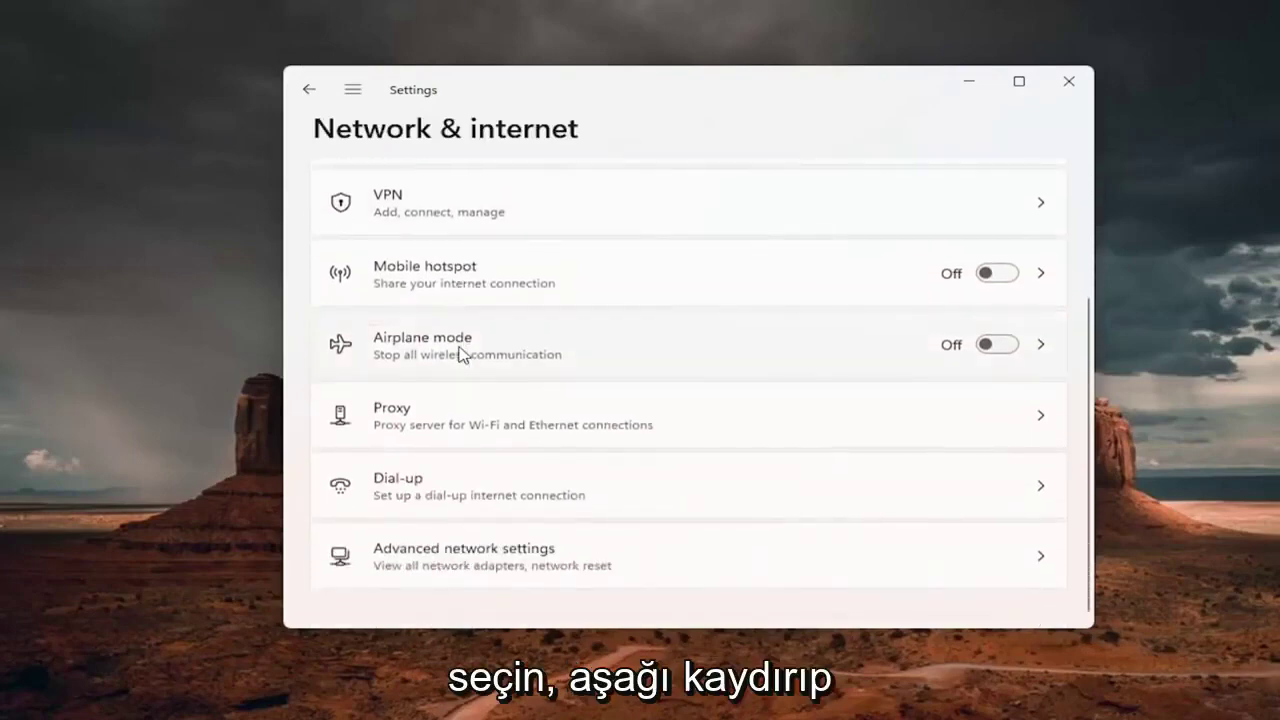
pyautogui.click(551, 560)
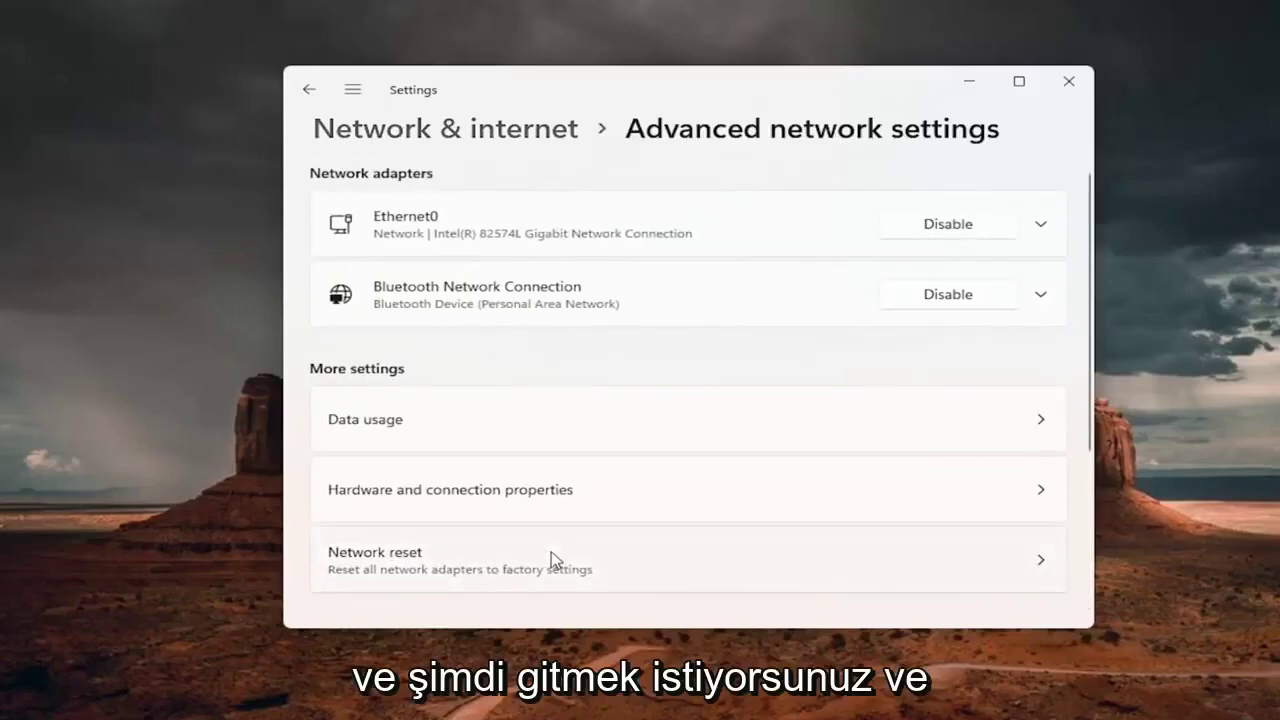
pyautogui.scroll(-1, 430, 555)
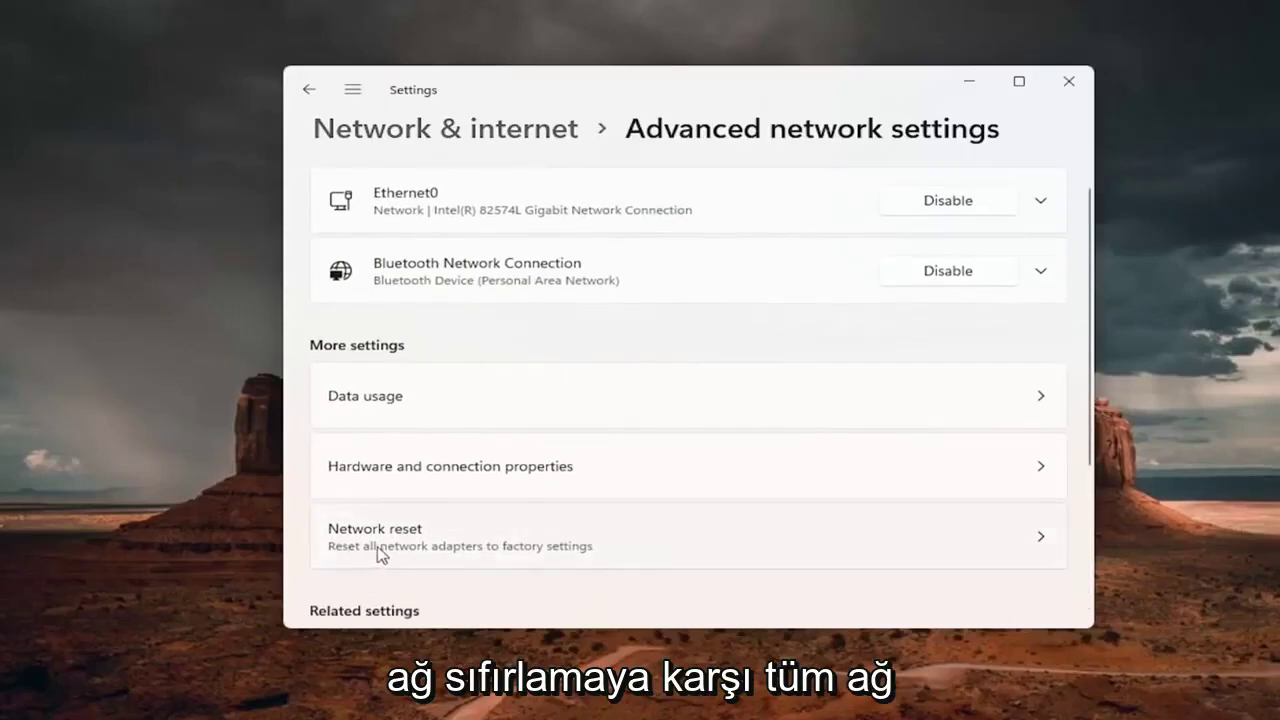
# Step: Reset all network adapters, dismiss the sign-out notice, close Settings, and use Start's power options
pyautogui.click(562, 545)
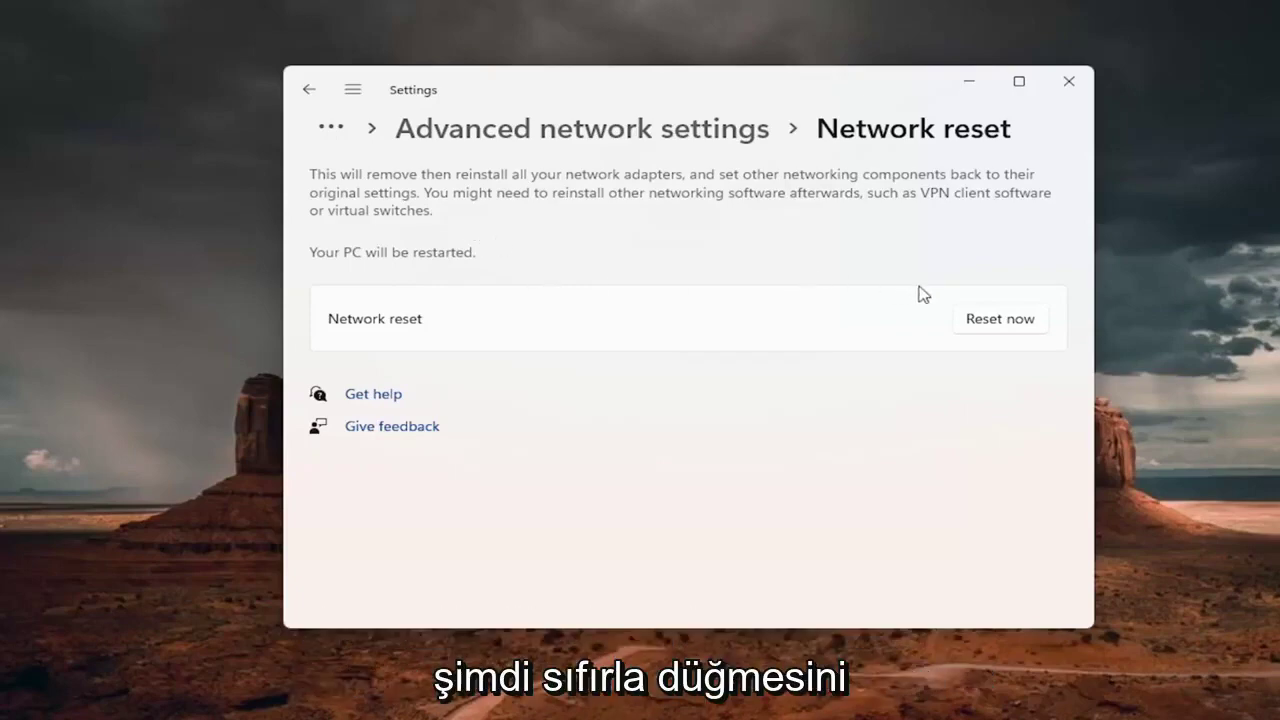
pyautogui.click(1006, 326)
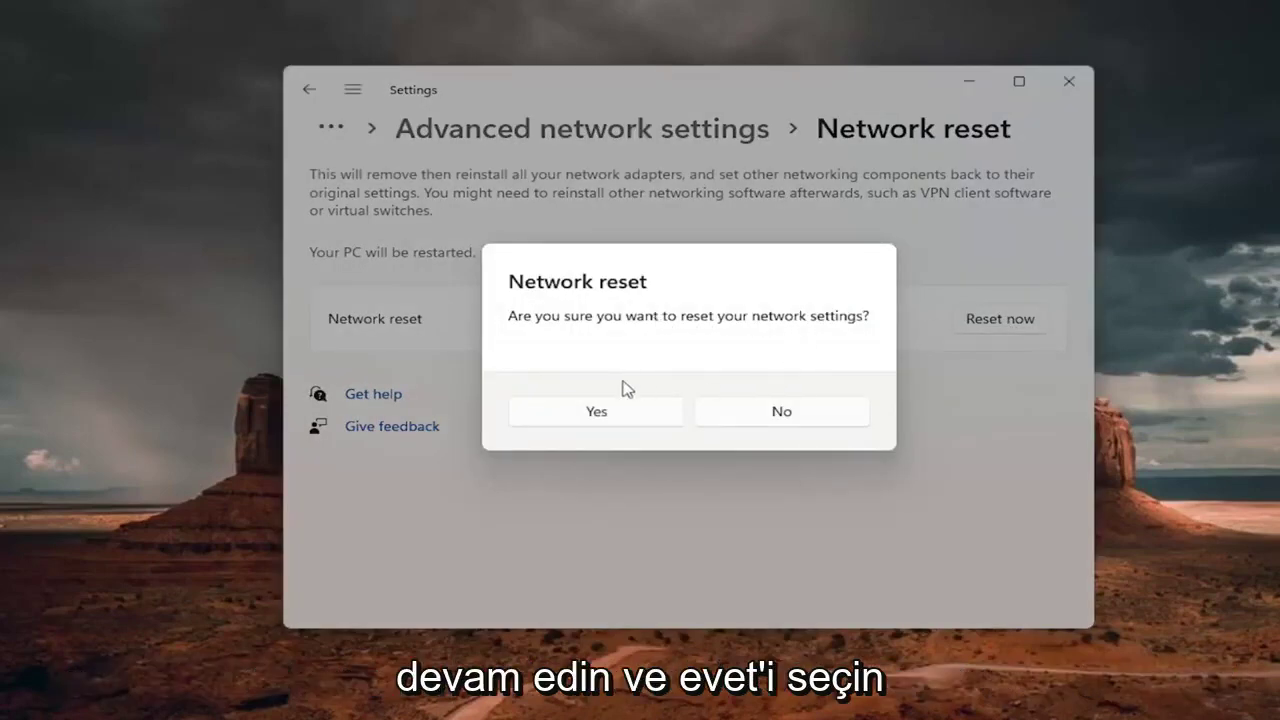
pyautogui.click(594, 419)
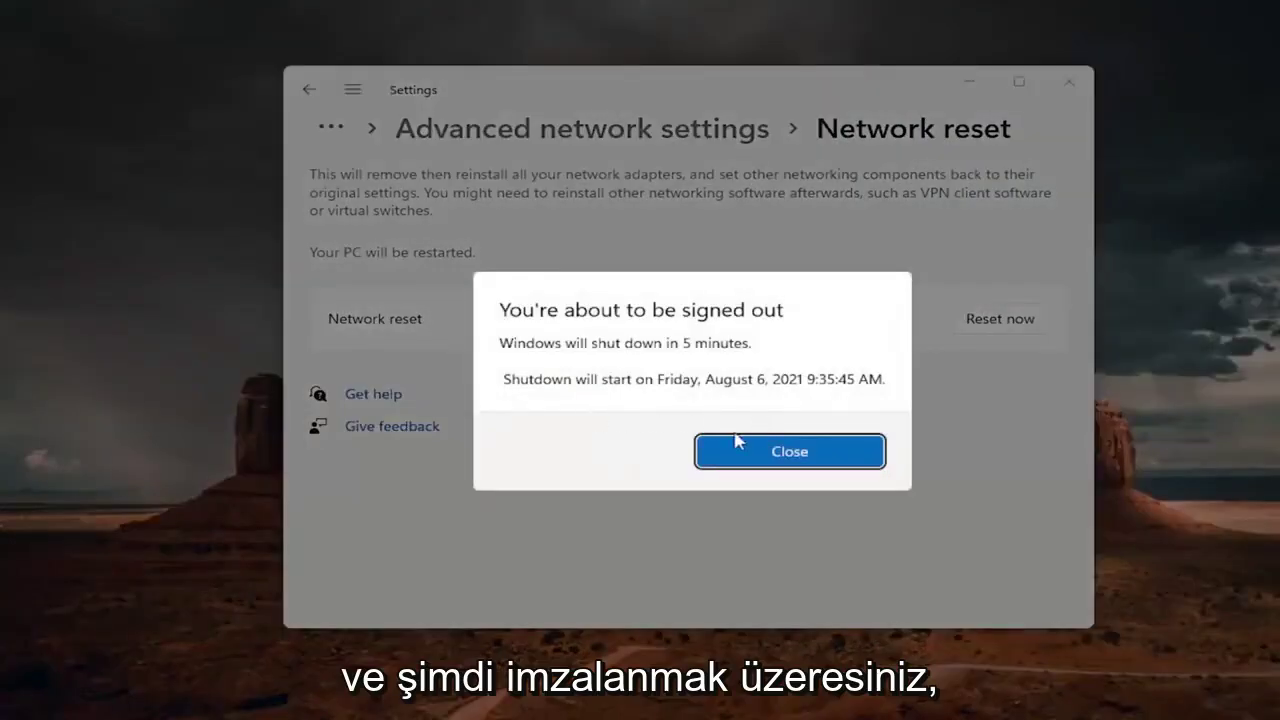
pyautogui.click(774, 446)
pyautogui.click(1069, 82)
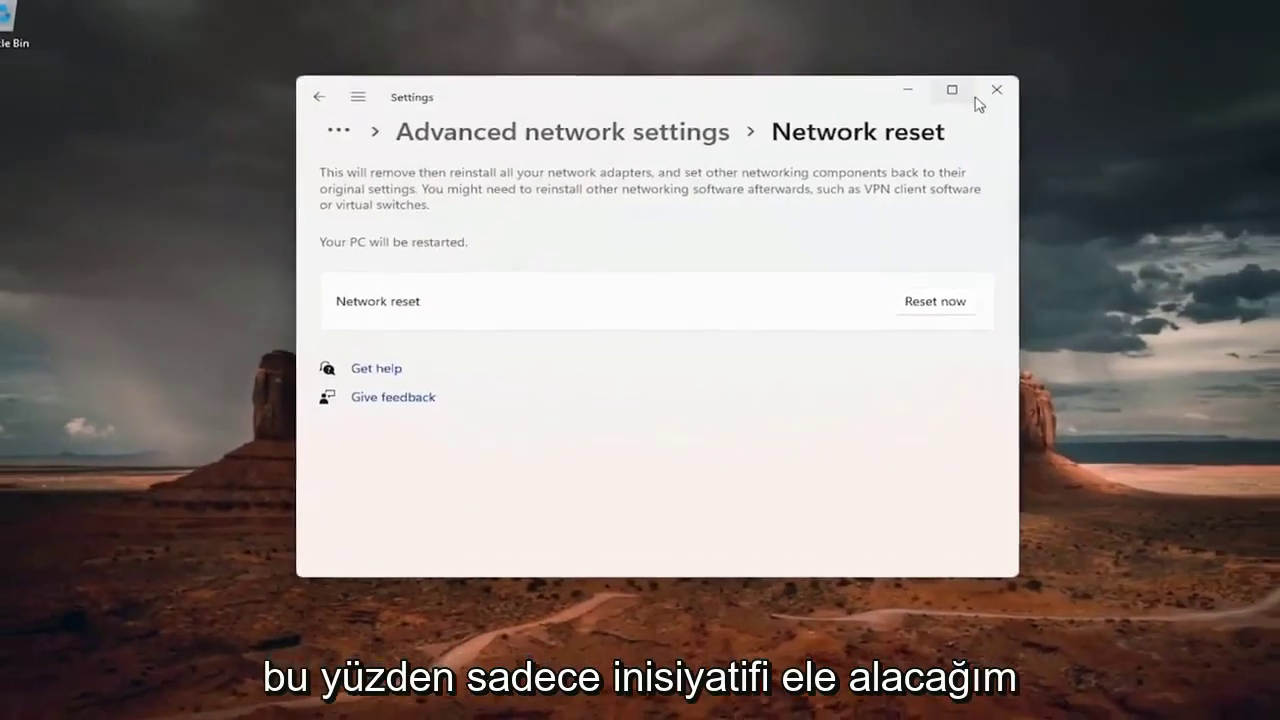
pyautogui.rightClick(503, 701)
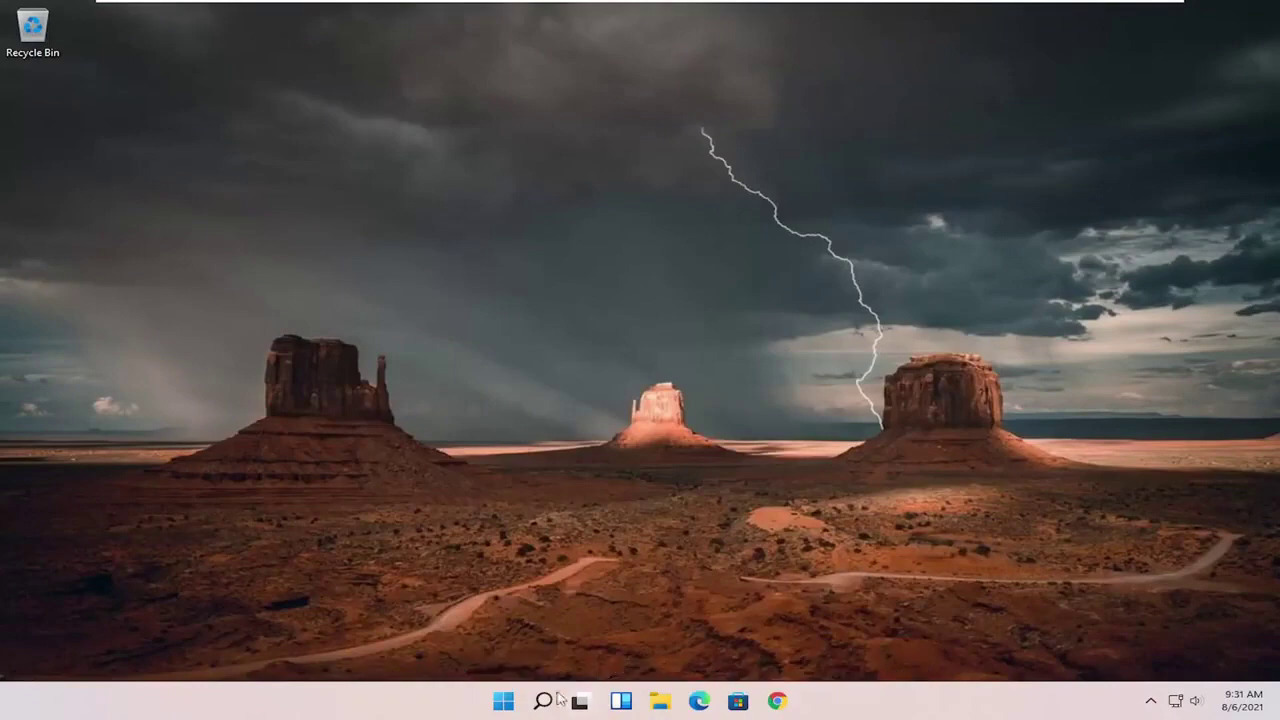
# Step: Open Control Panel in Large icons view and go to the Network and Sharing Center
pyautogui.click(541, 699)
pyautogui.write('co')
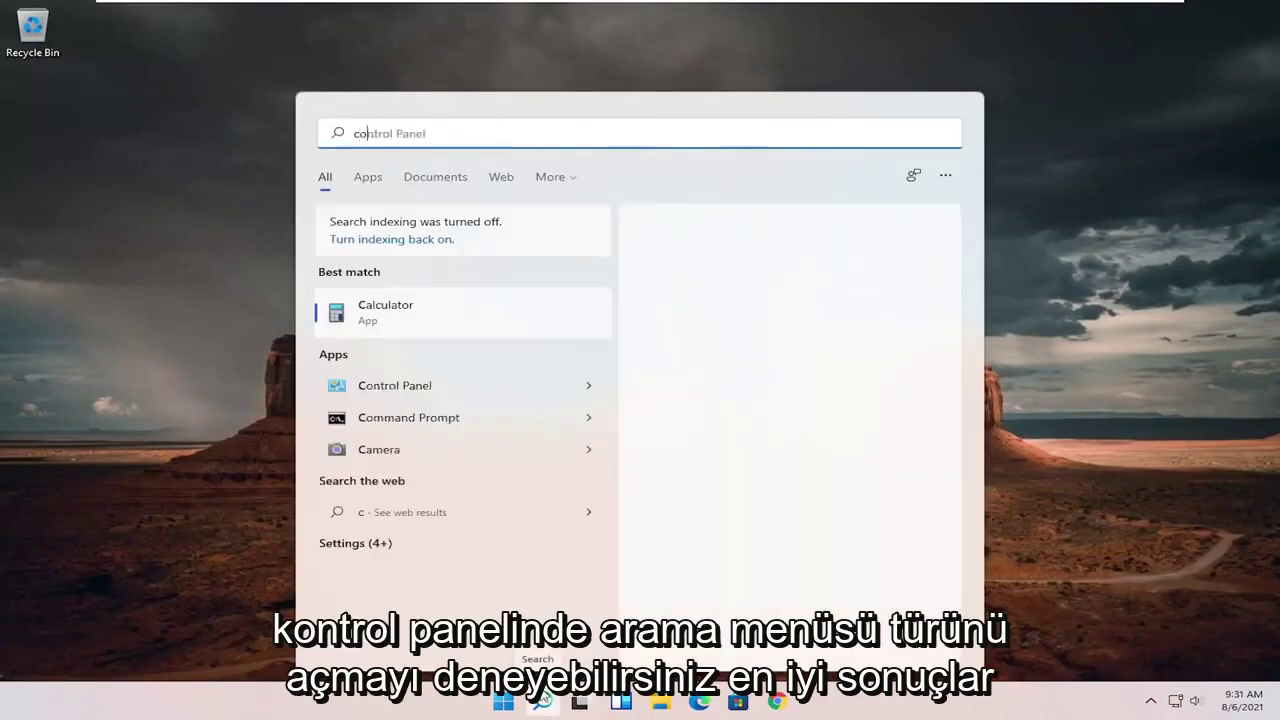
pyautogui.write('ntrol panel')
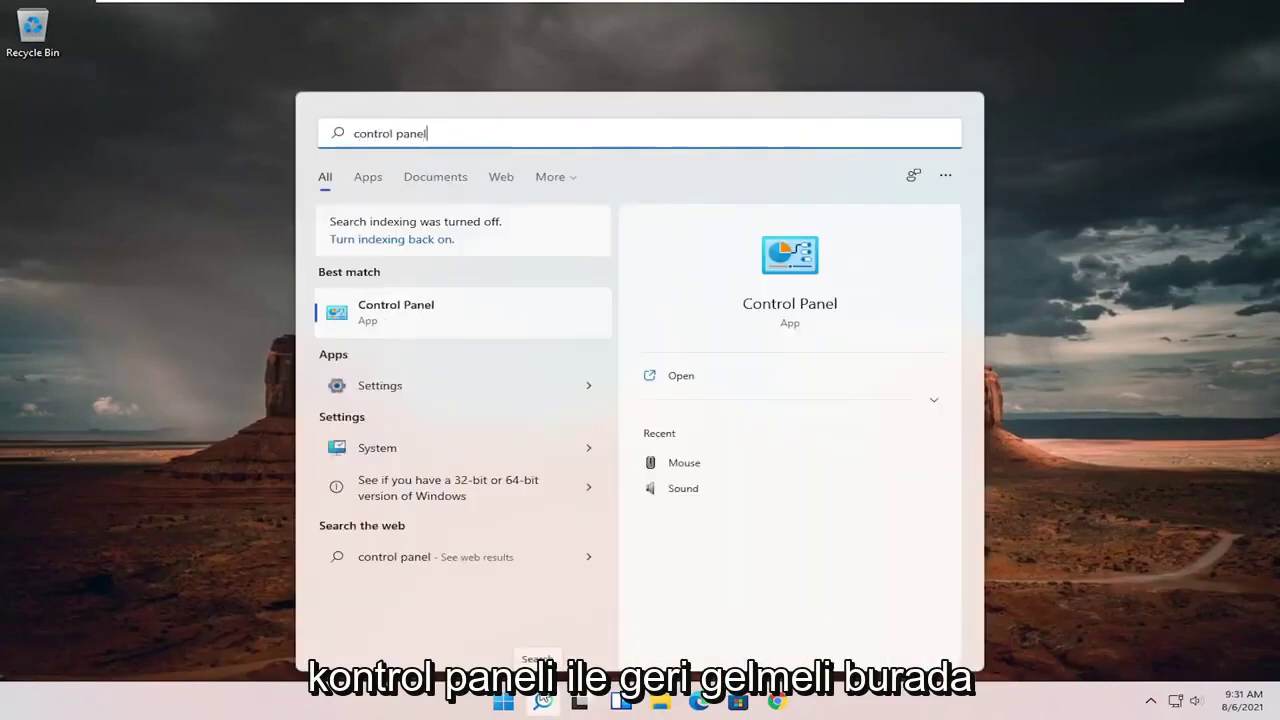
pyautogui.click(478, 312)
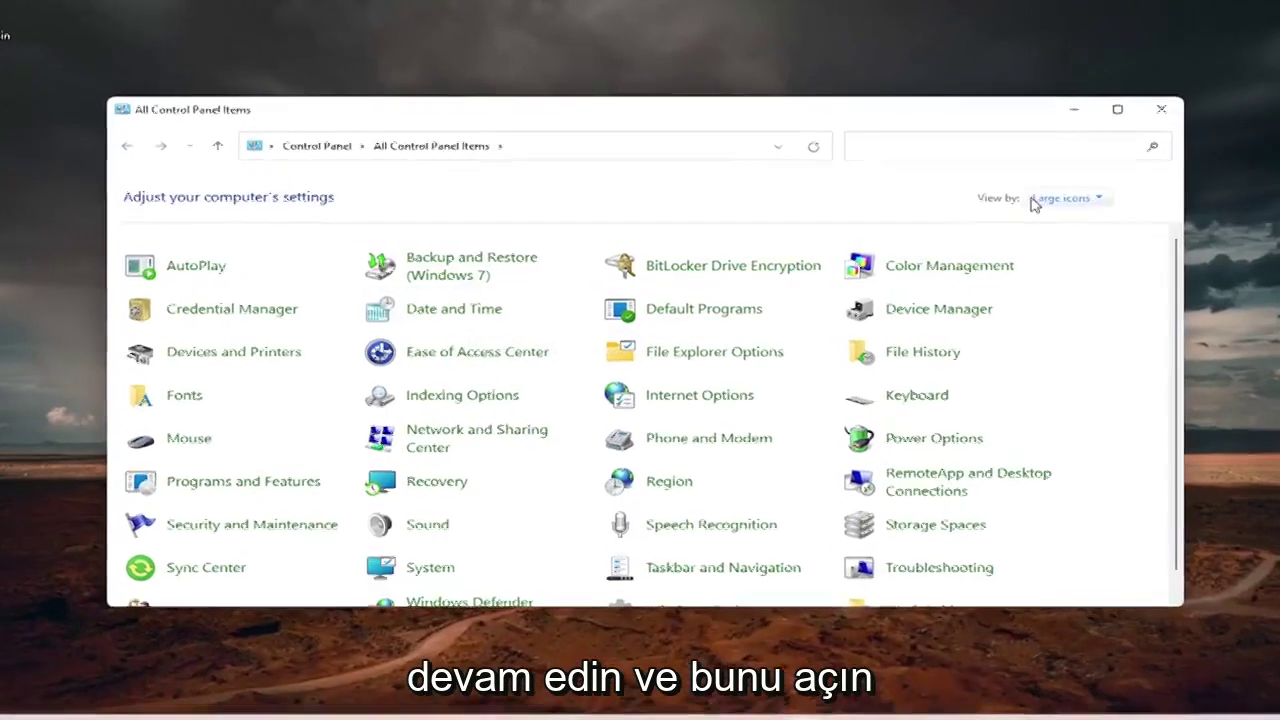
pyautogui.click(1038, 202)
pyautogui.click(1106, 248)
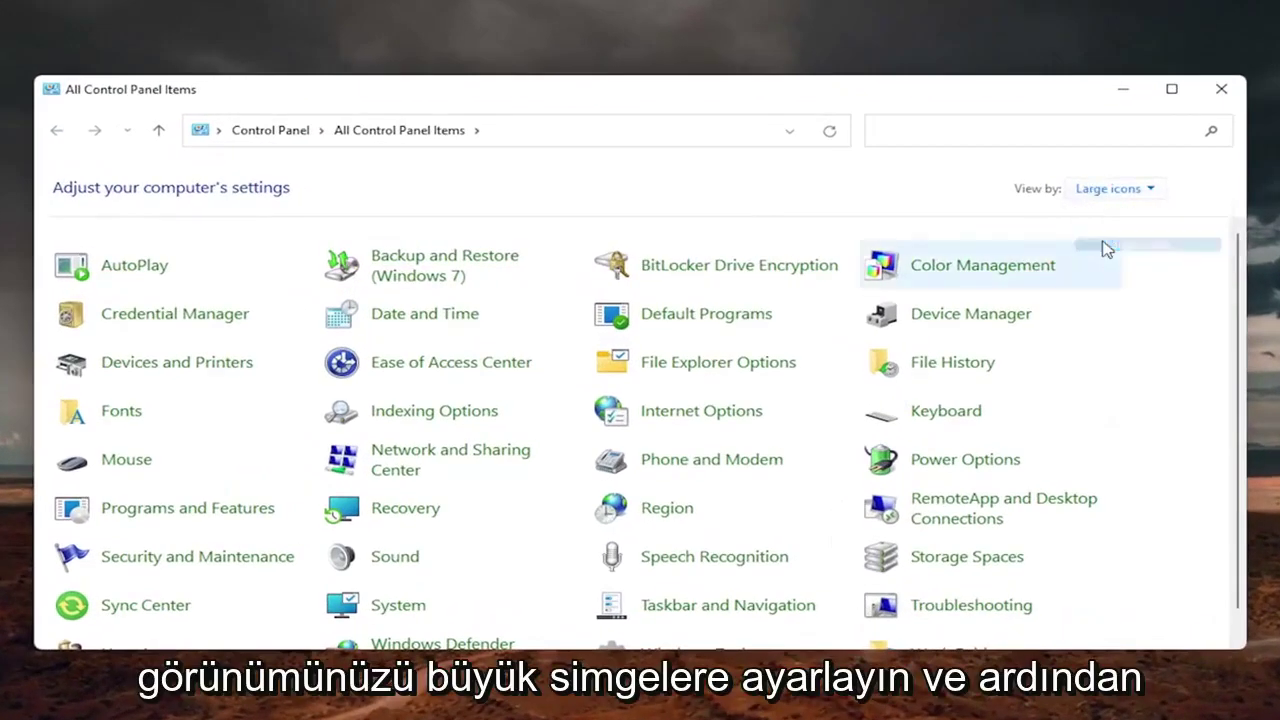
pyautogui.click(440, 457)
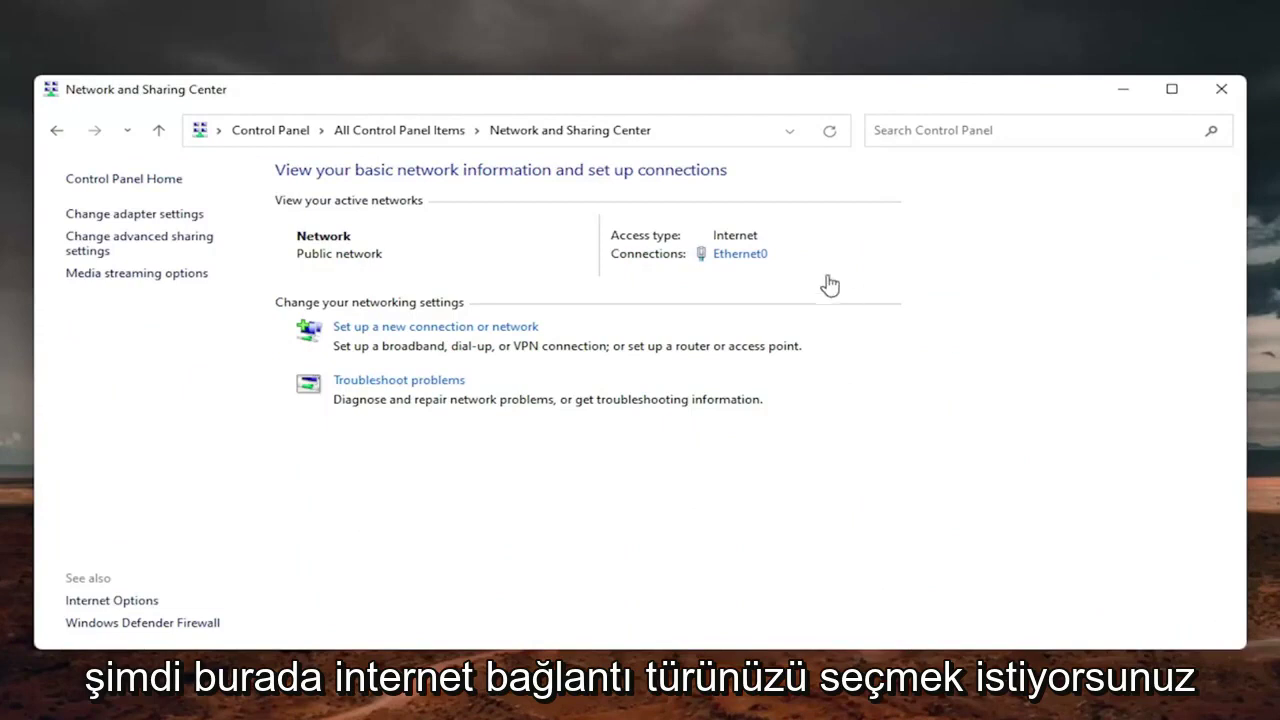
# Step: Open the Internet Protocol Version 4 (TCP/IPv4) properties of the Ethernet0 connection
pyautogui.click(743, 256)
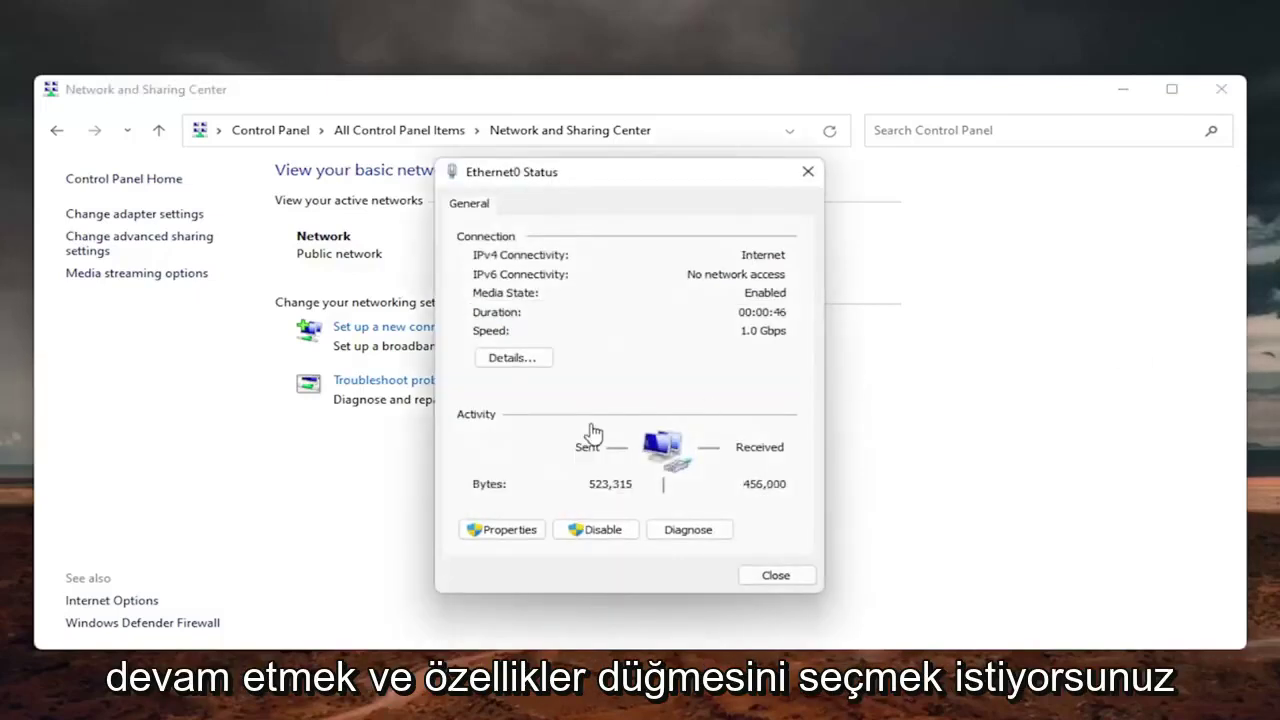
pyautogui.click(507, 530)
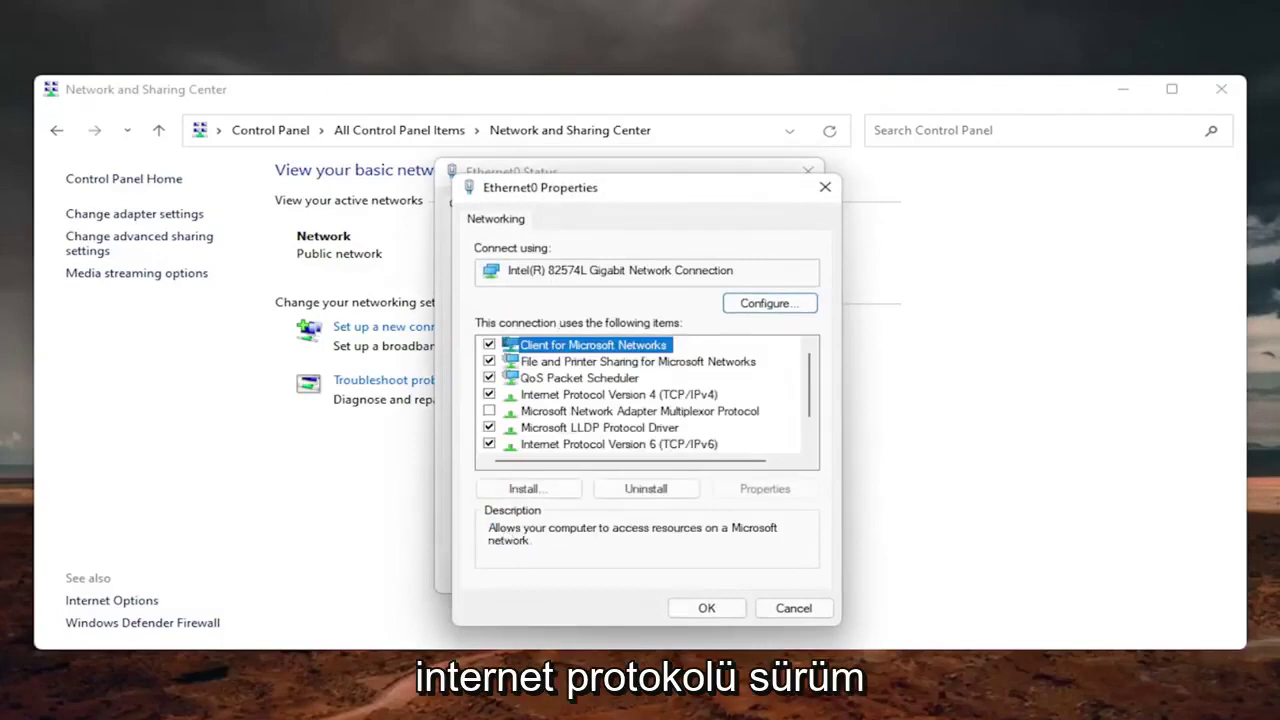
pyautogui.click(630, 376)
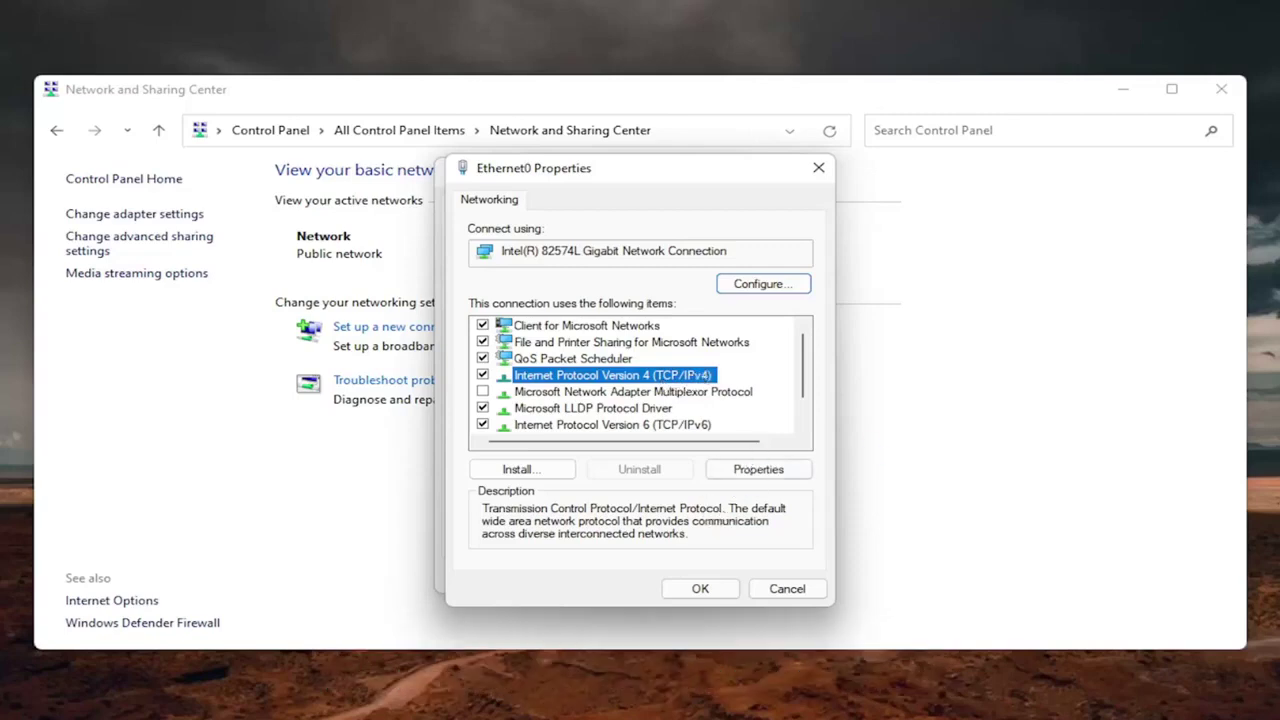
pyautogui.click(755, 470)
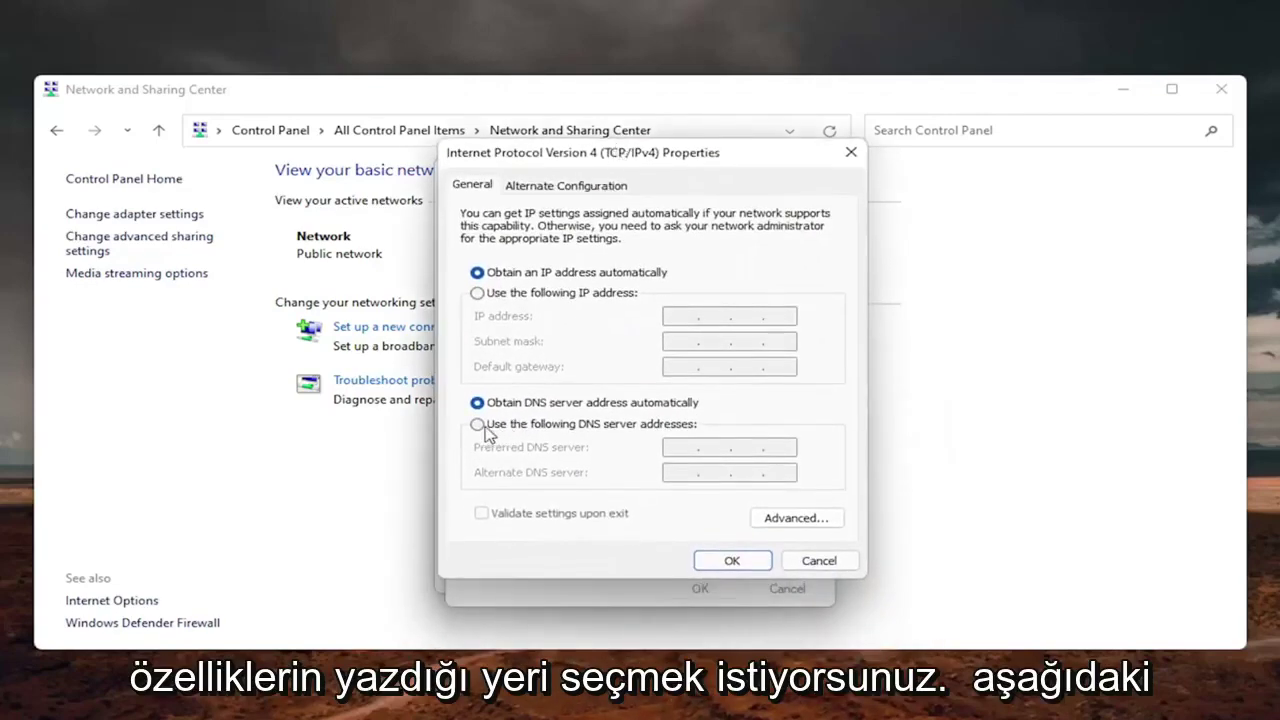
# Step: Use DNS servers 8.8.8.8 and 8.8.4.4 with validate-on-exit enabled, and save
pyautogui.click(479, 425)
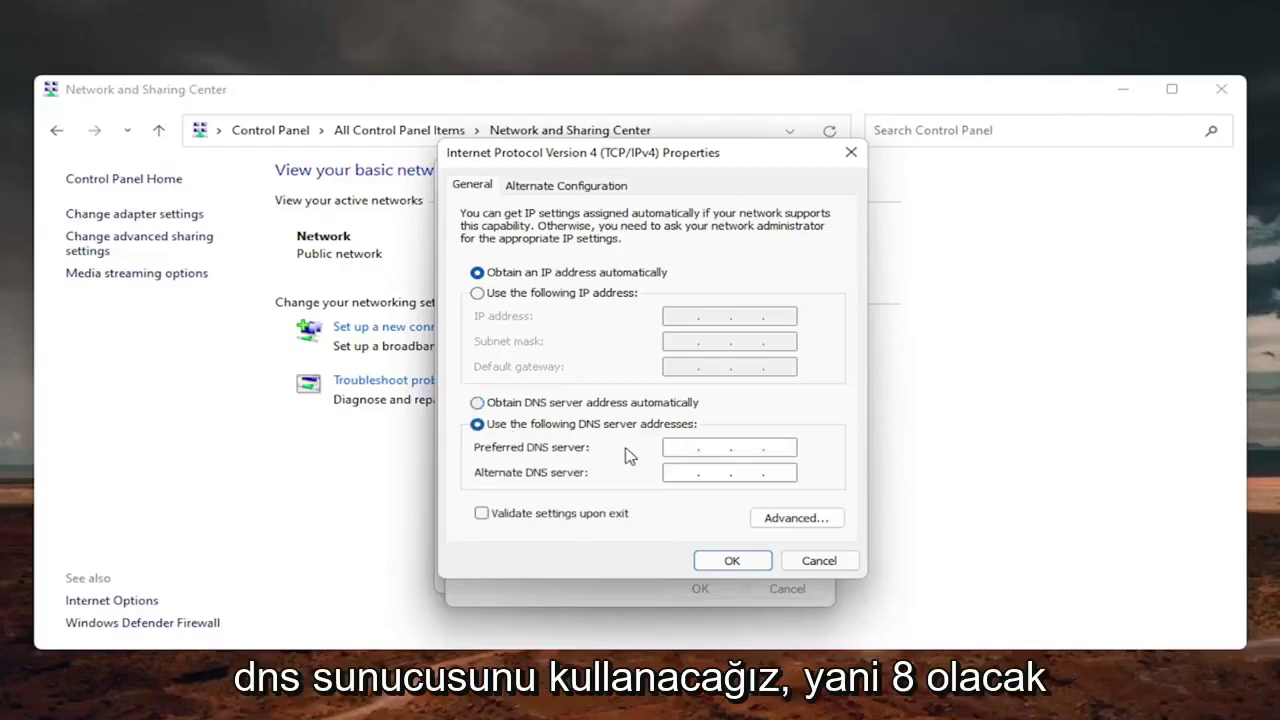
pyautogui.write('8')
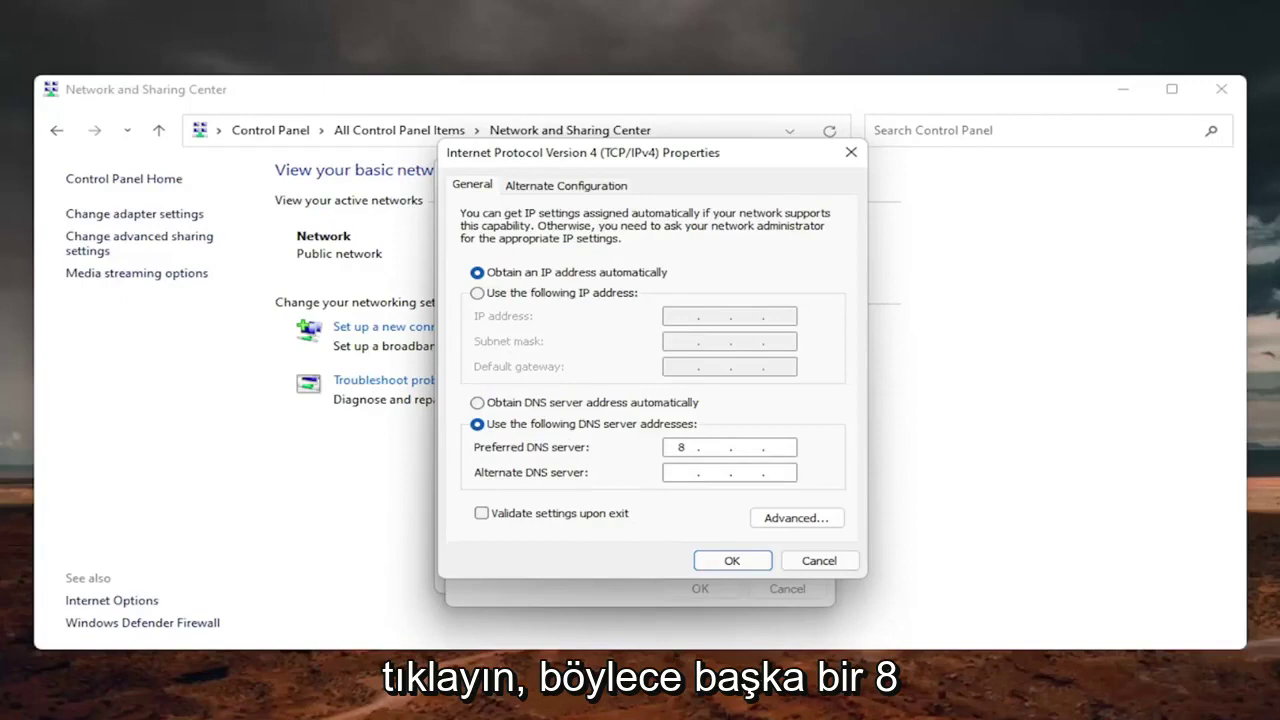
pyautogui.write('.8')
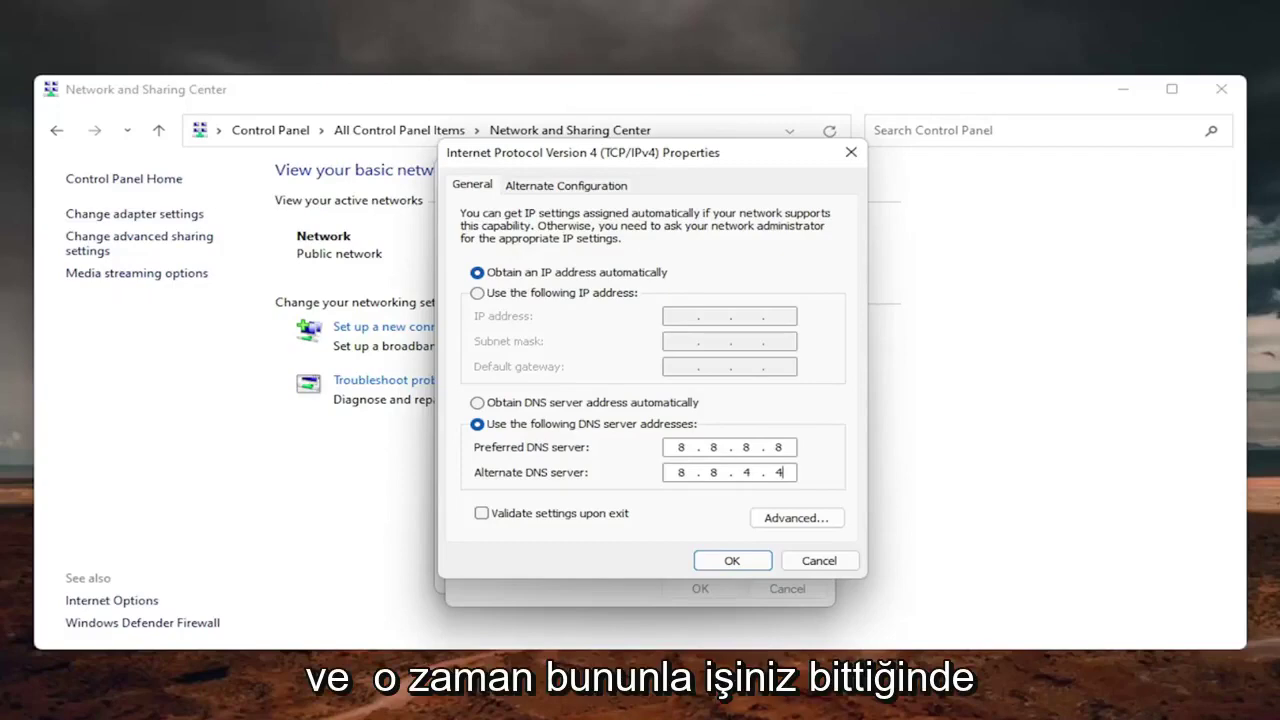
pyautogui.click(482, 514)
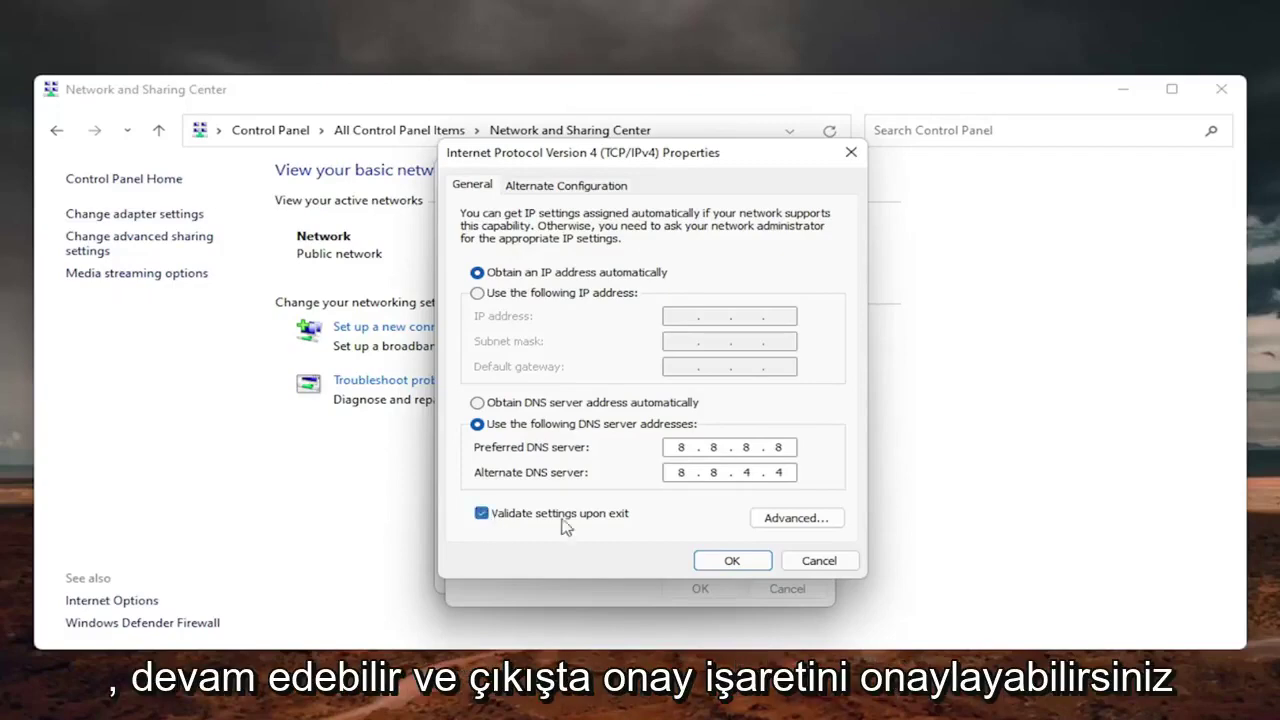
pyautogui.click(716, 562)
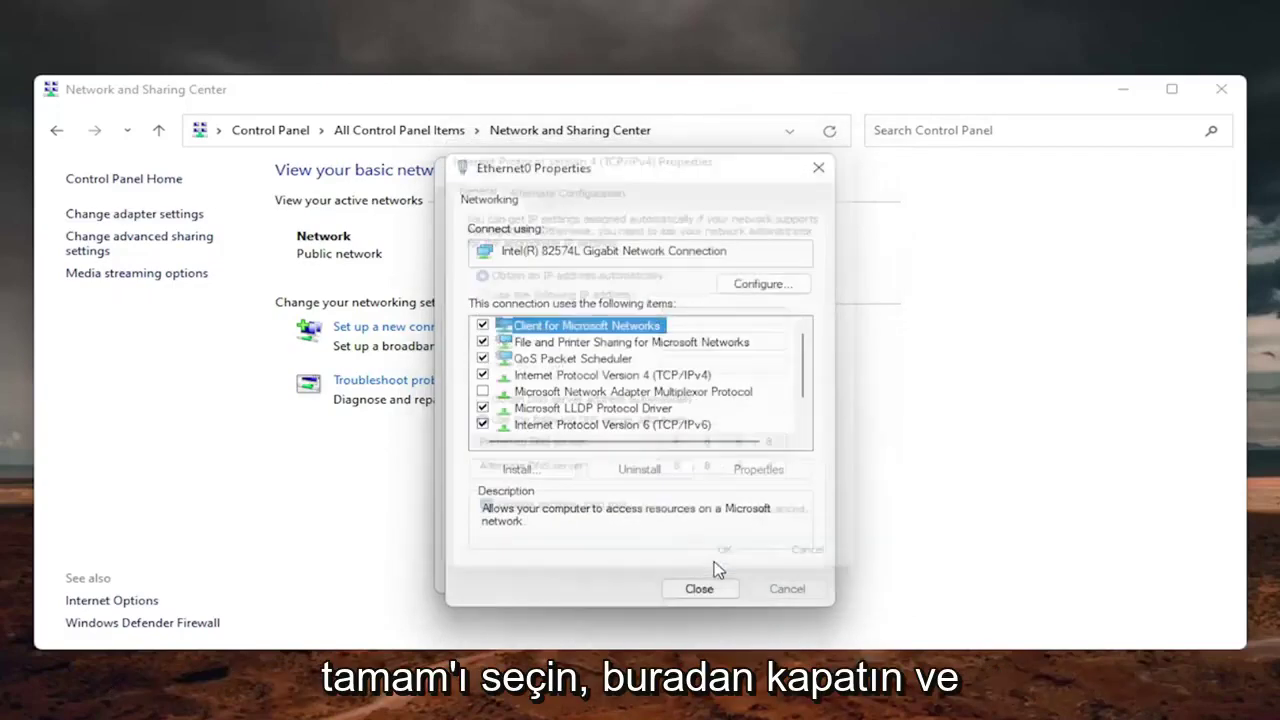
# Step: Dismiss the diagnostics result and reopen Ethernet0's TCP/IPv4 properties
pyautogui.click(703, 591)
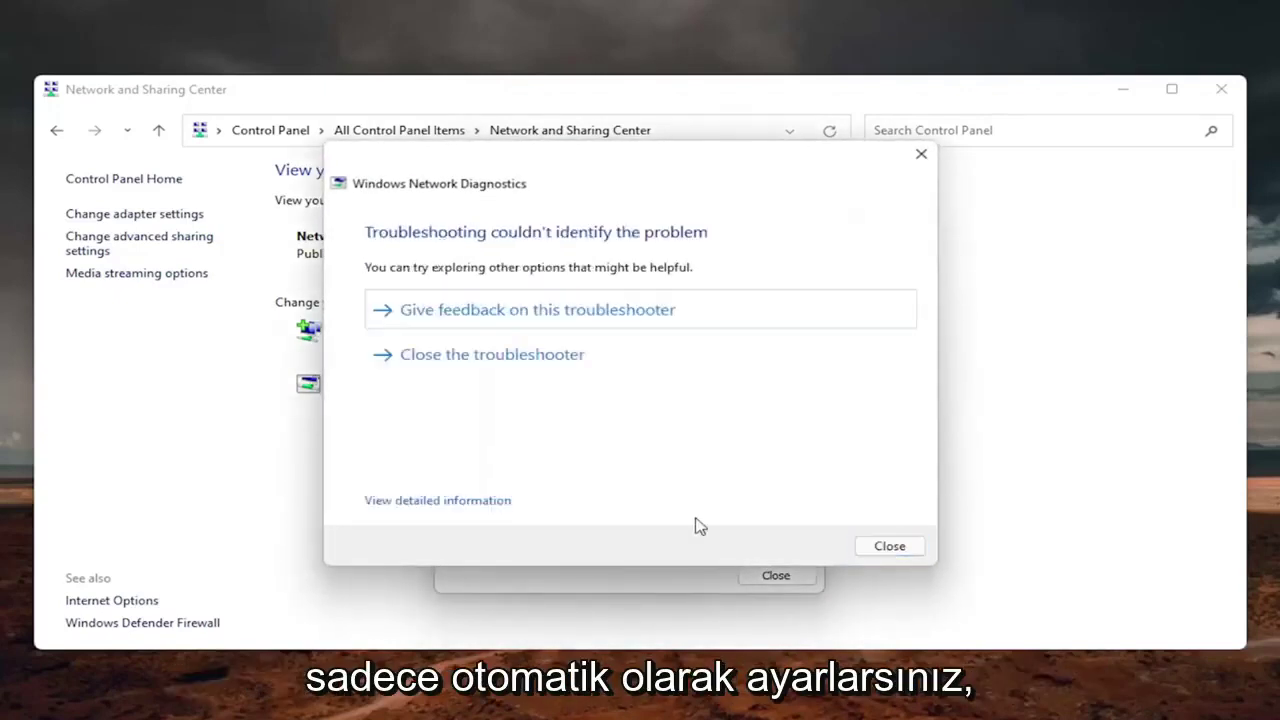
pyautogui.click(910, 550)
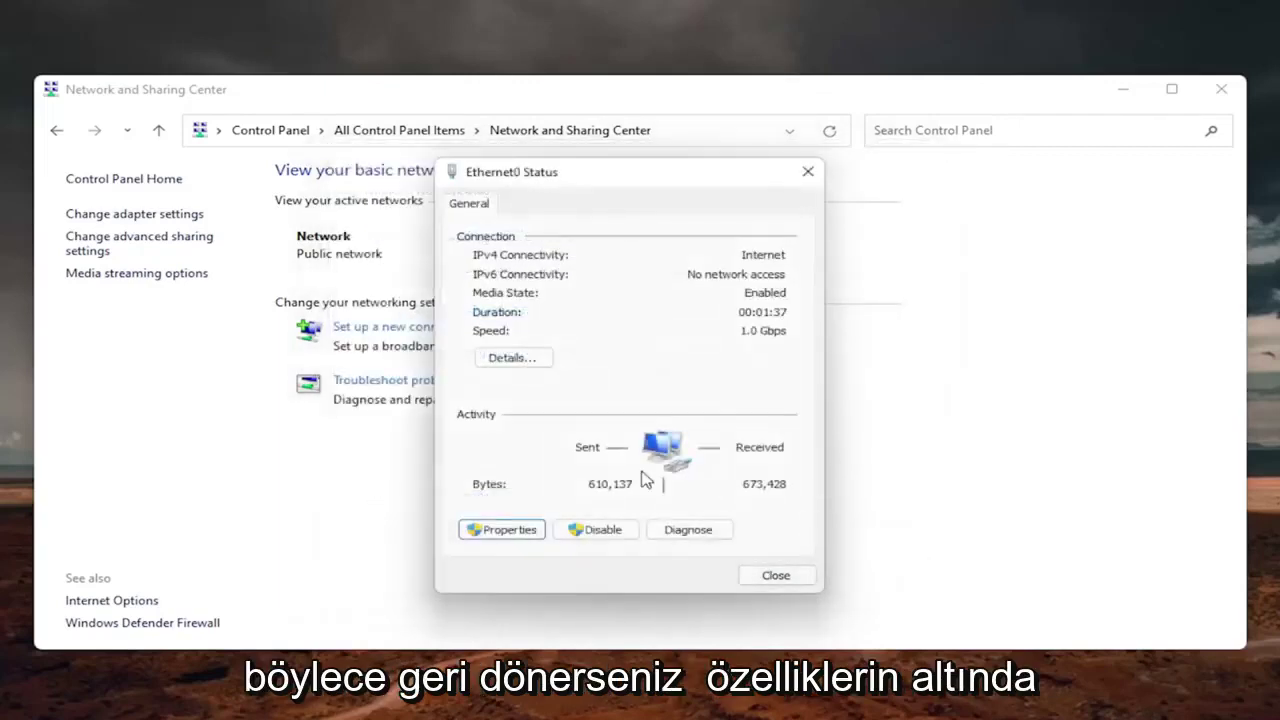
pyautogui.click(507, 530)
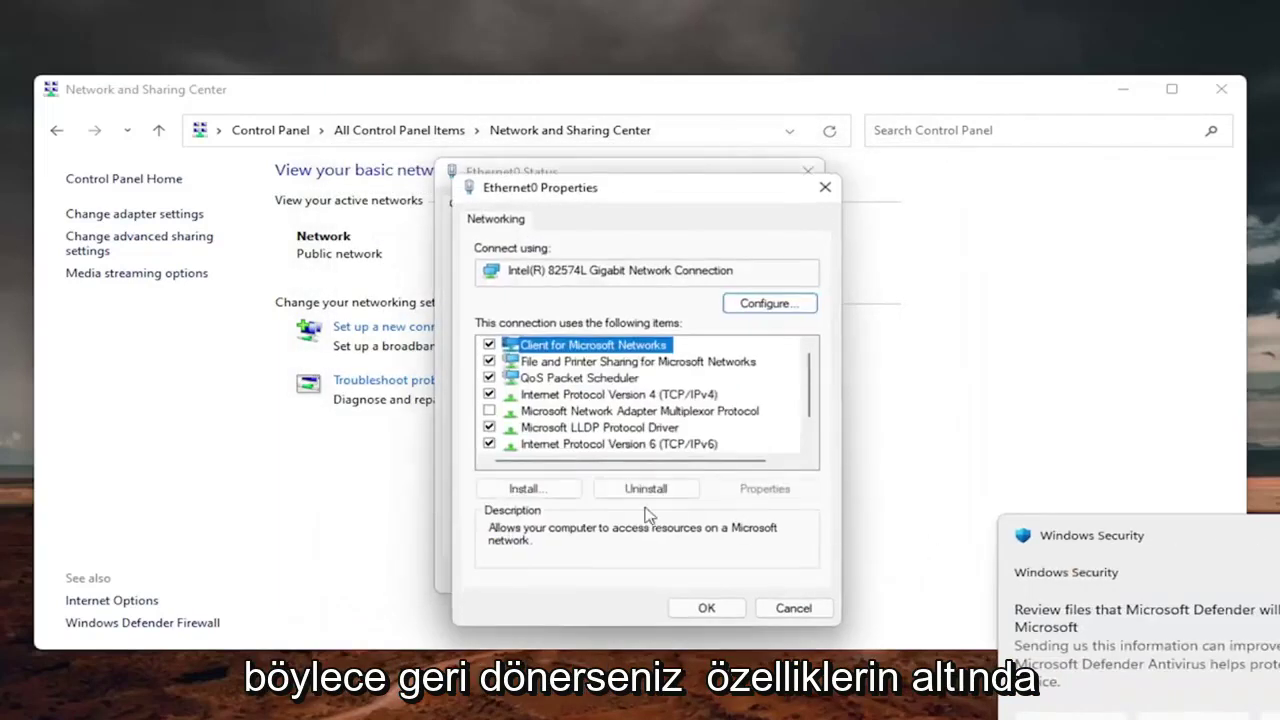
pyautogui.click(607, 398)
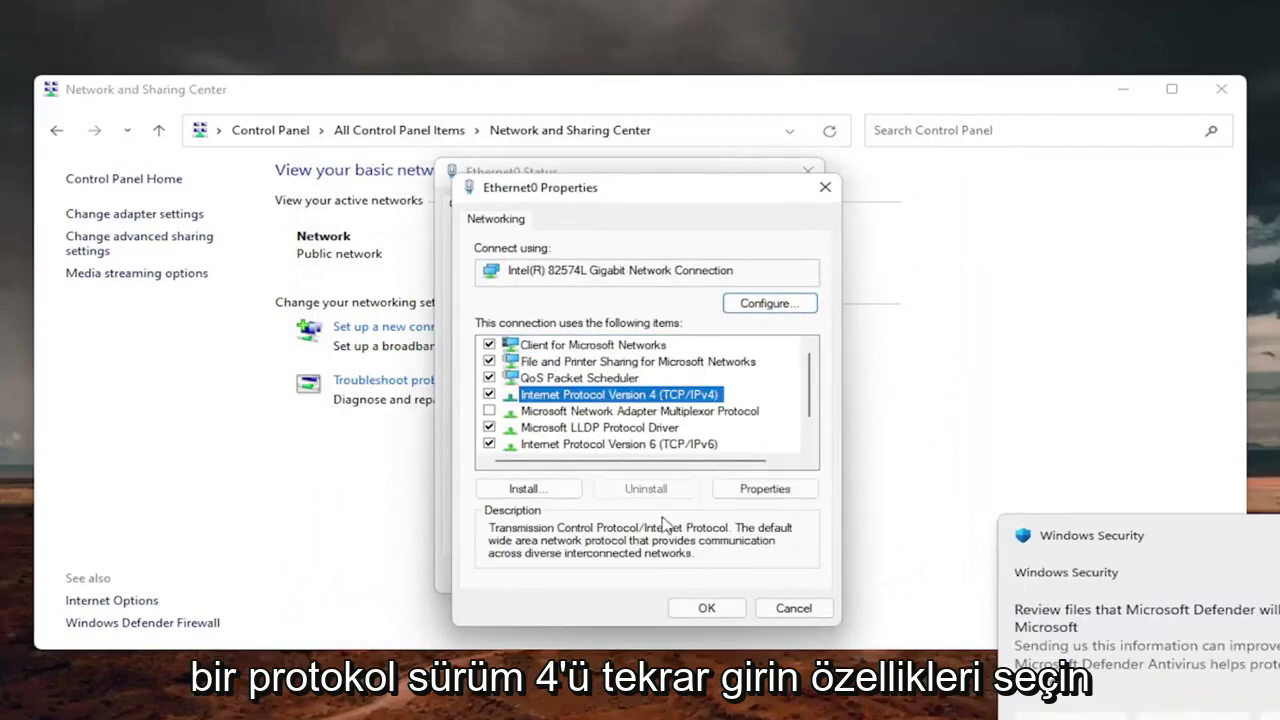
pyautogui.click(765, 489)
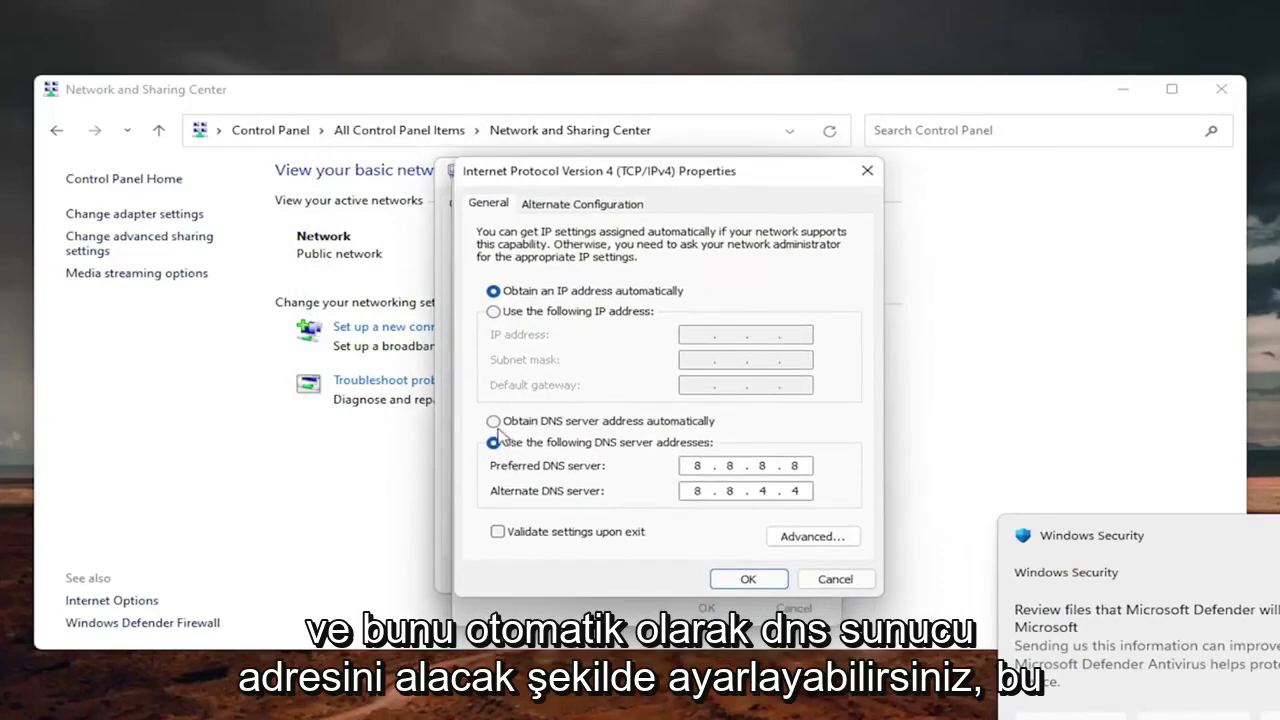
# Step: Switch DNS back to obtaining server addresses automatically, save, and close the status window
pyautogui.click(493, 421)
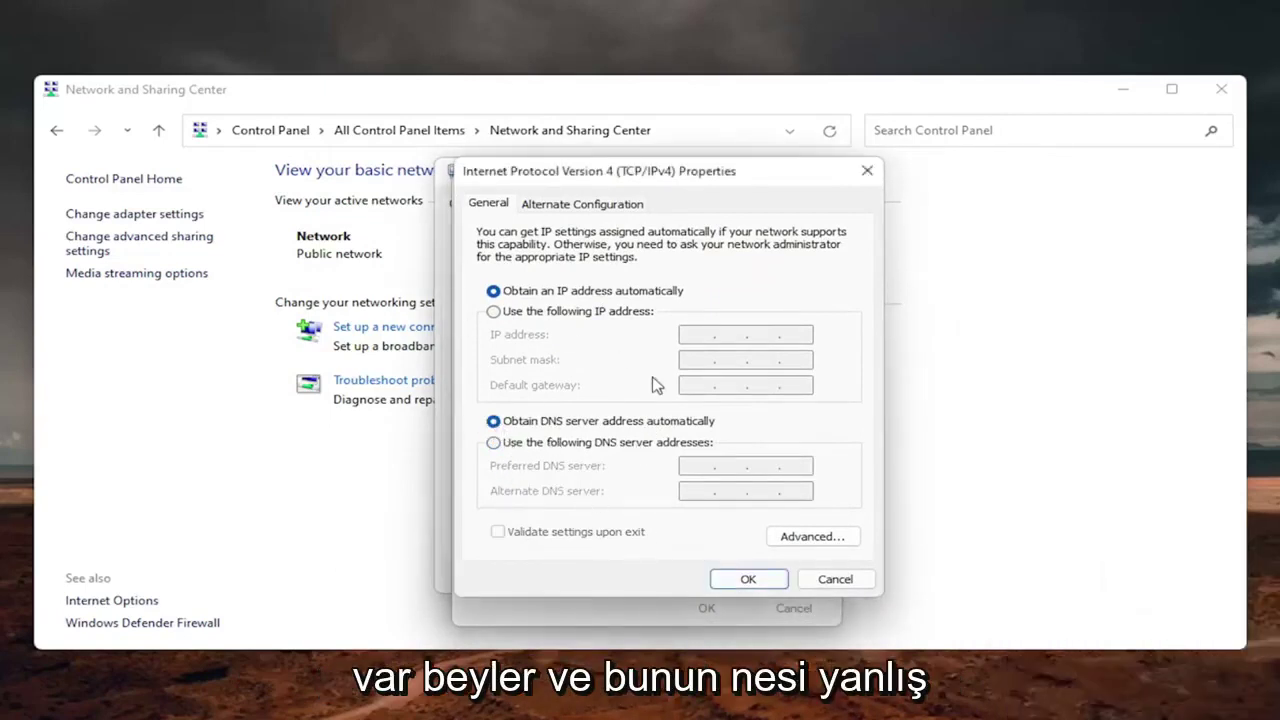
pyautogui.click(757, 581)
pyautogui.click(820, 188)
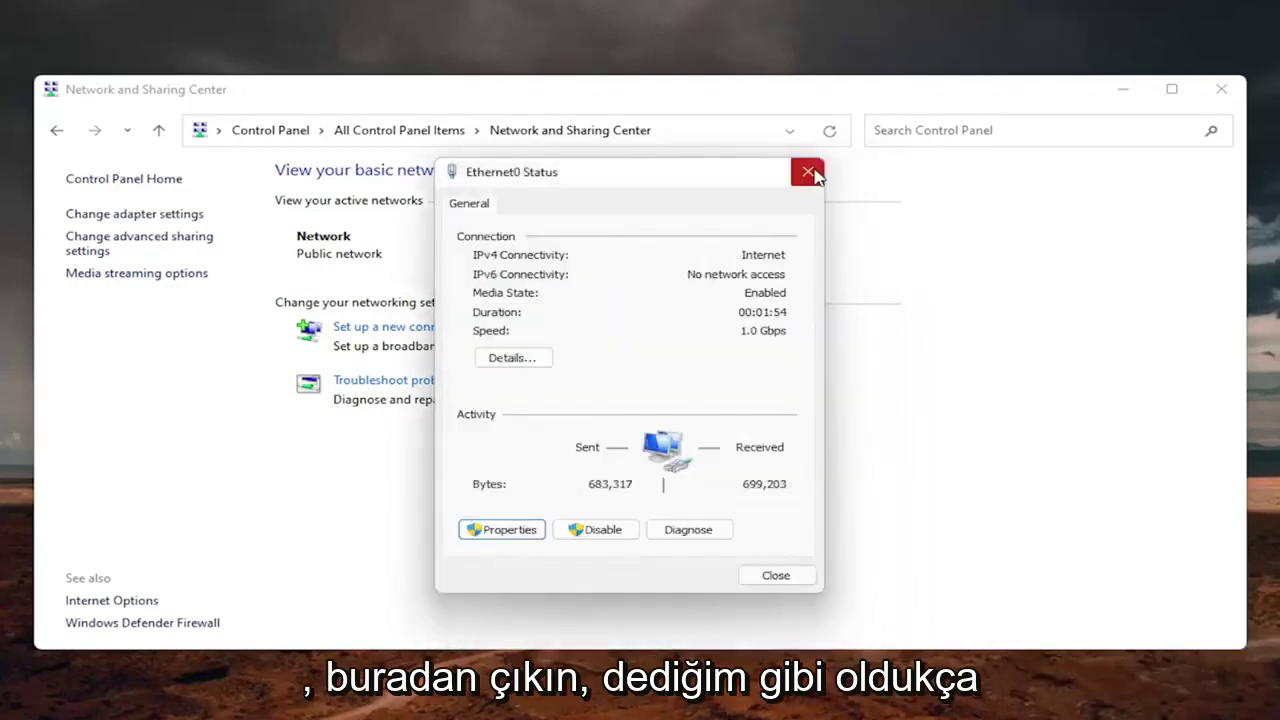